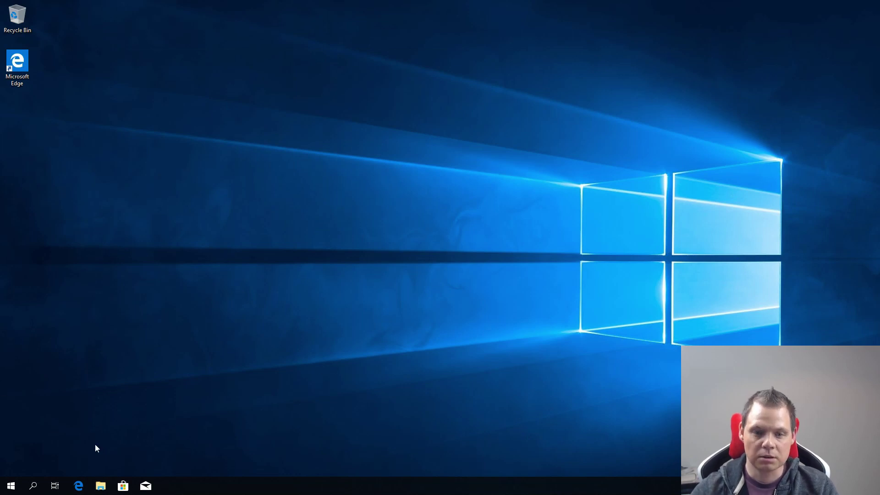
Step: Open the Ethernet adapter's Properties through Control Panel's Network and Sharing Center
{"action": "left_click", "coordinate": [11, 486]}
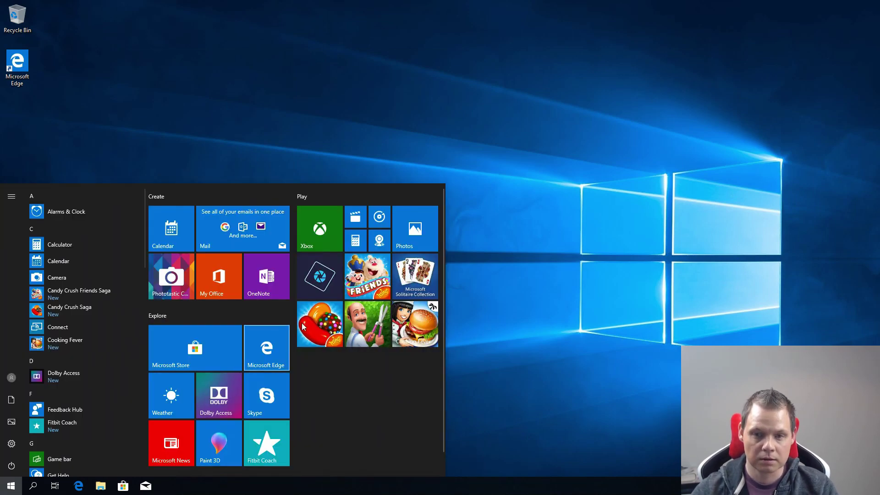
{"action": "type", "text": "control"}
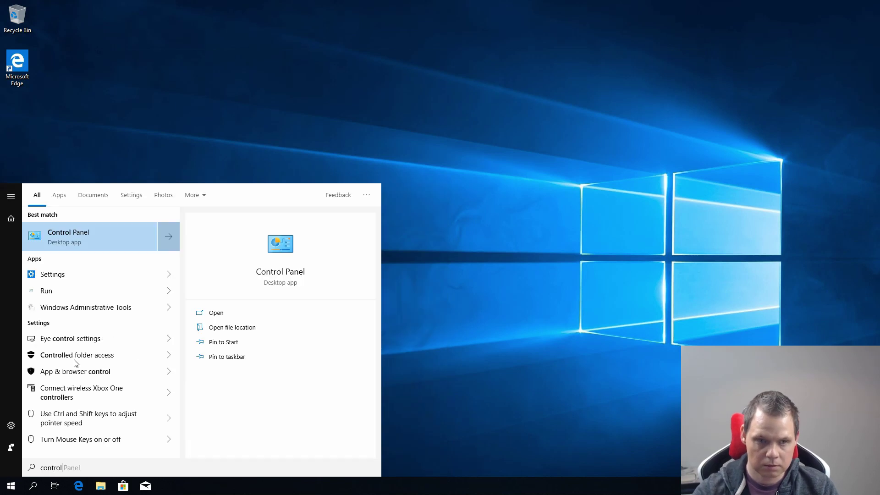
{"action": "left_click", "coordinate": [105, 232]}
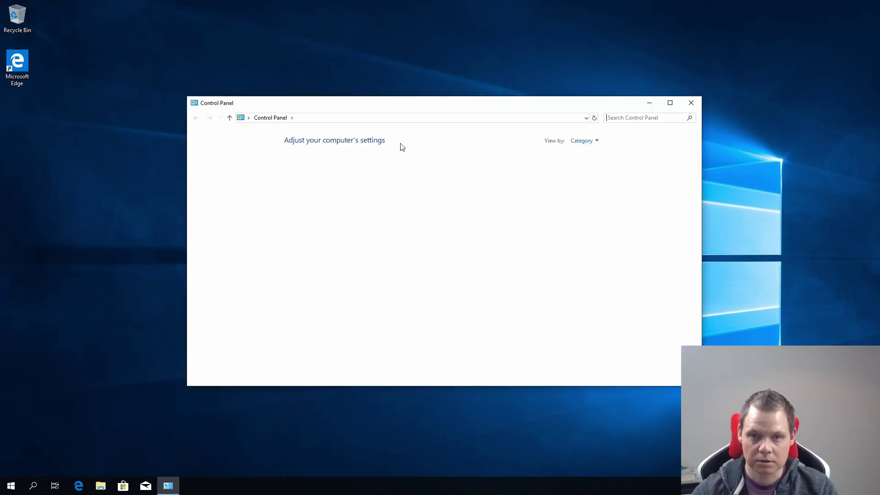
{"action": "left_click", "coordinate": [330, 203]}
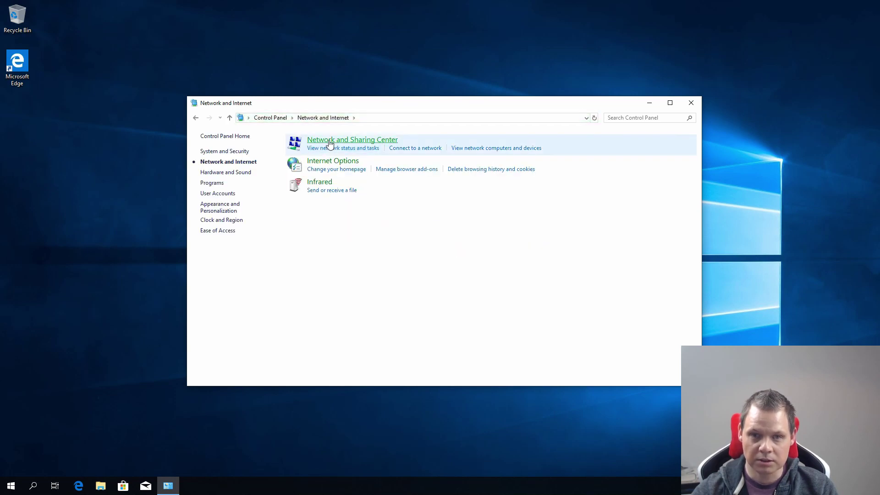
{"action": "left_click", "coordinate": [329, 142]}
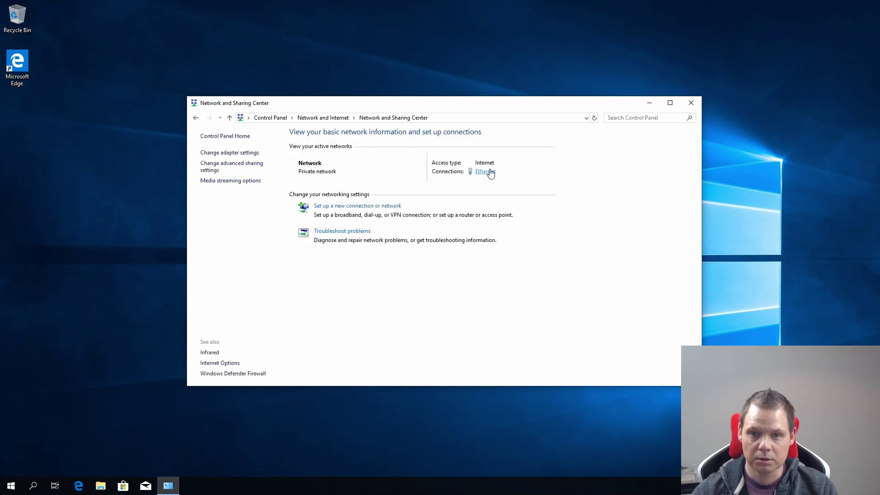
{"action": "left_click", "coordinate": [486, 172]}
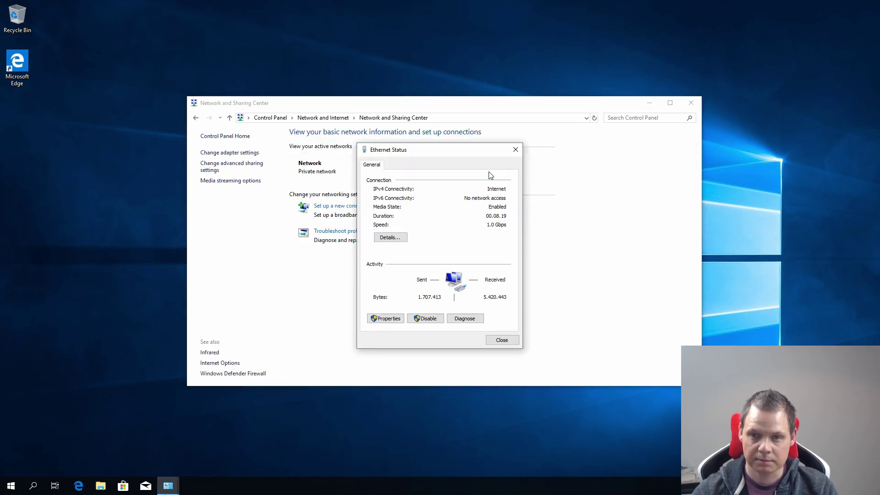
{"action": "left_click", "coordinate": [386, 318]}
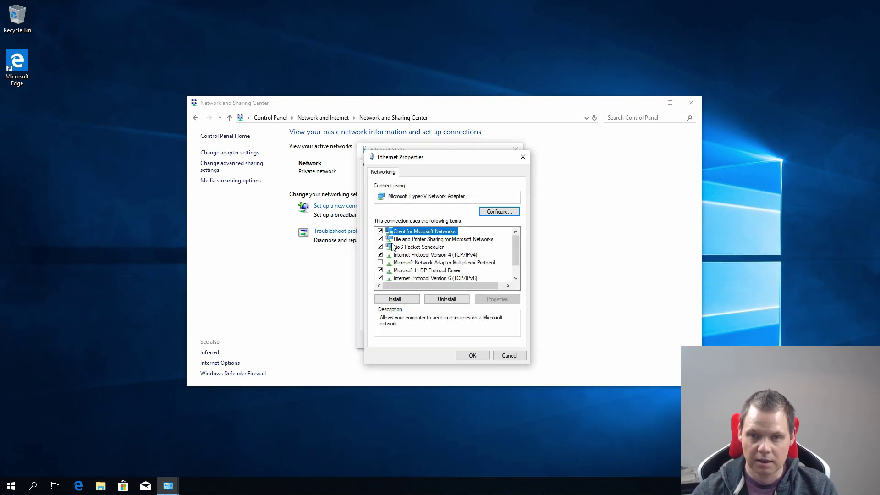
Step: Check that IPv4 uses preferred DNS server 192.168.0.148, then close all Ethernet dialogs
{"action": "double_click", "coordinate": [416, 254]}
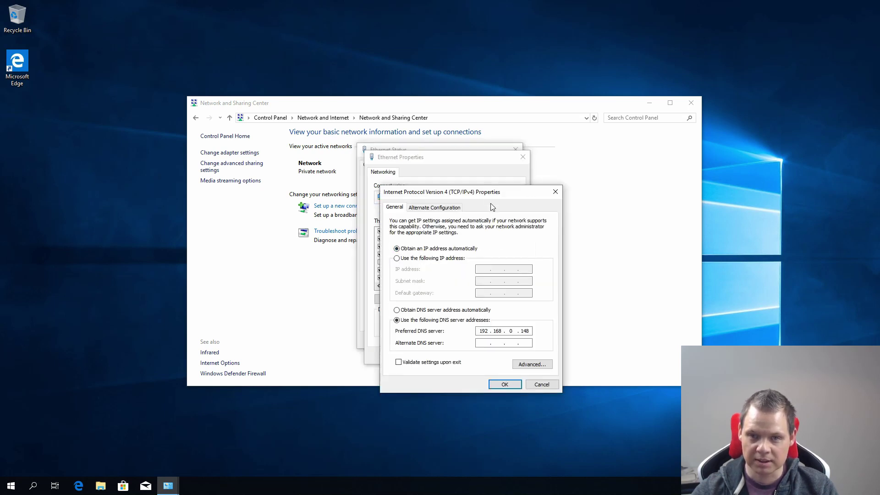
{"action": "left_click_drag", "start_coordinate": [595, 181], "coordinate": [469, 156]}
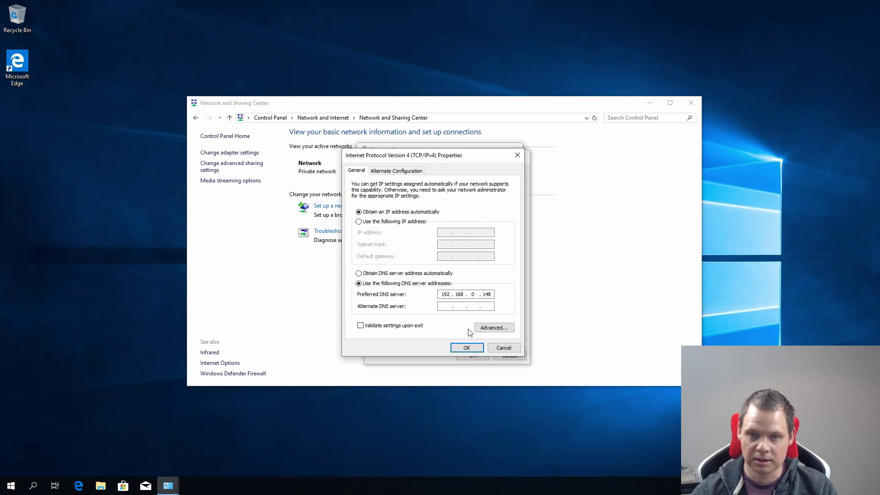
{"action": "left_click", "coordinate": [466, 348]}
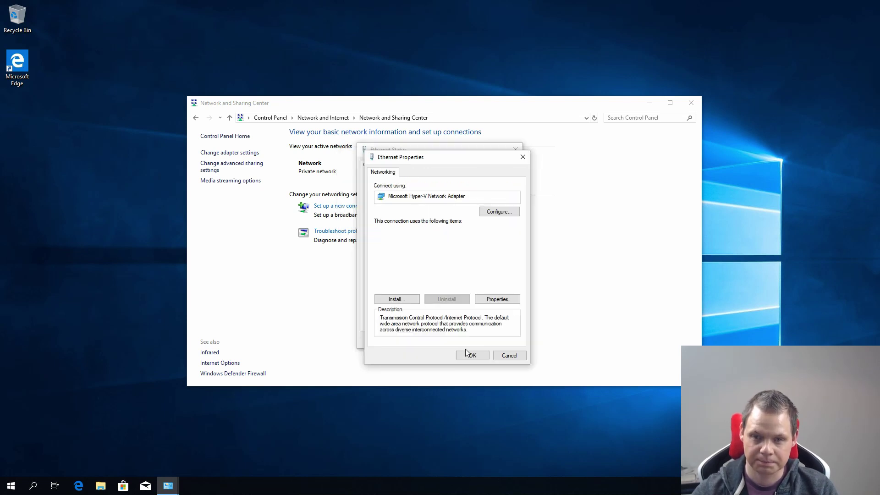
{"action": "left_click", "coordinate": [472, 356]}
{"action": "left_click", "coordinate": [506, 342]}
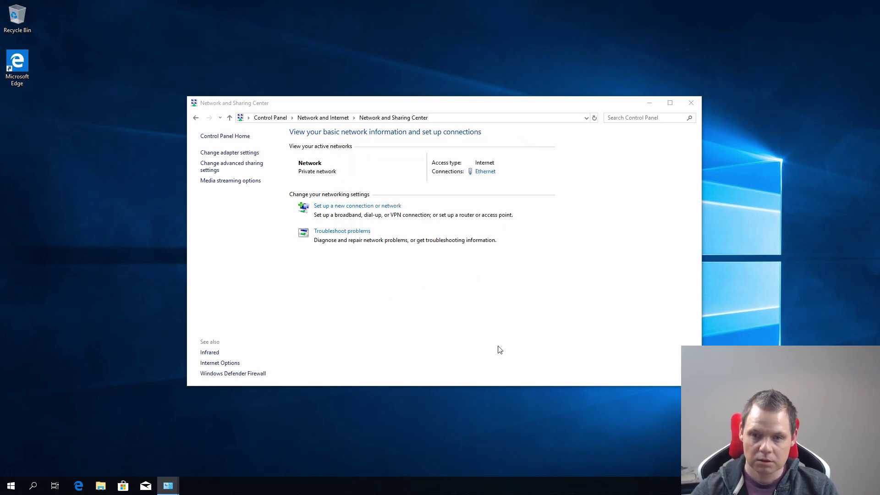
Step: Open Command Prompt and ping pnk.local, confirming replies from 192.168.0.148
{"action": "left_click", "coordinate": [11, 487]}
{"action": "type", "text": "cmd"}
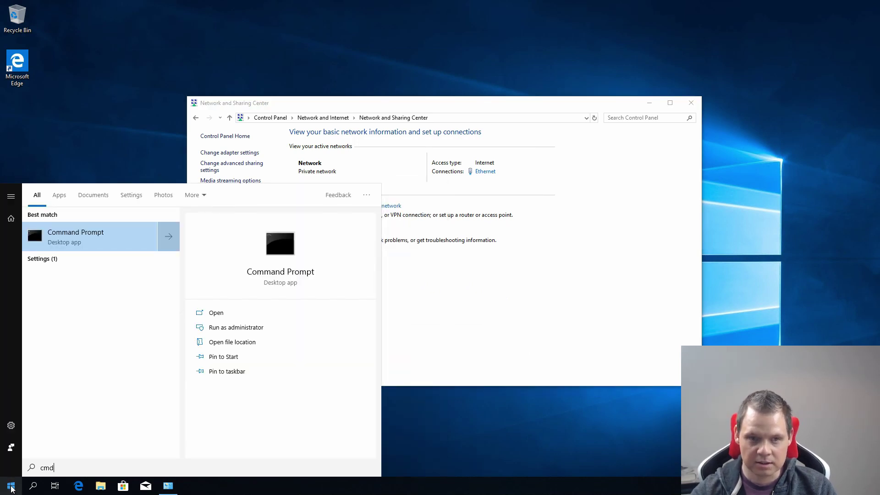
{"action": "key", "text": "Return"}
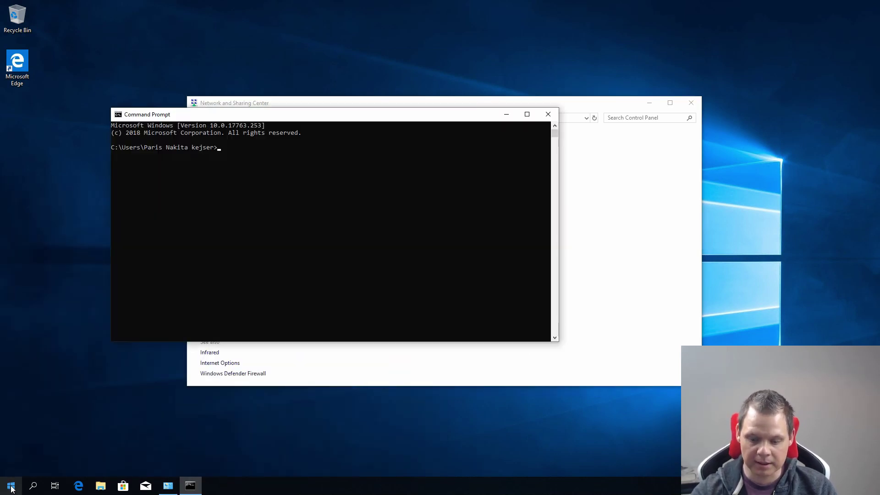
{"action": "type", "text": "ping pnk.local"}
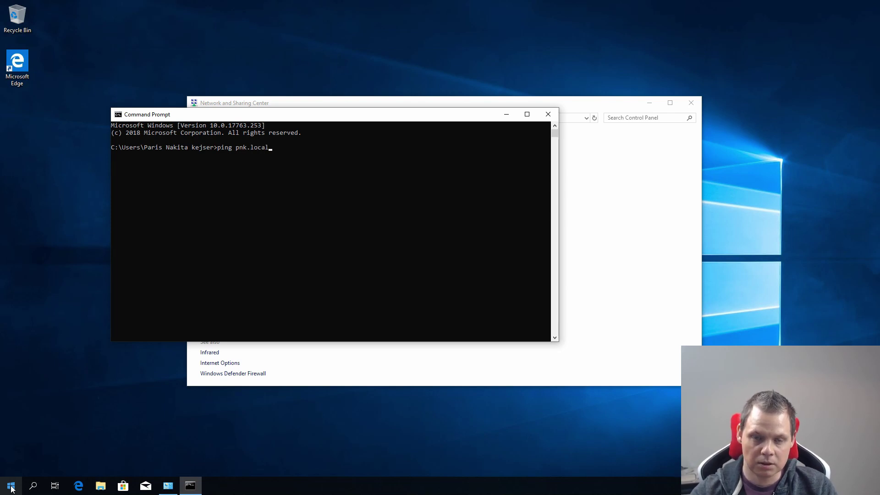
{"action": "key", "text": "Return"}
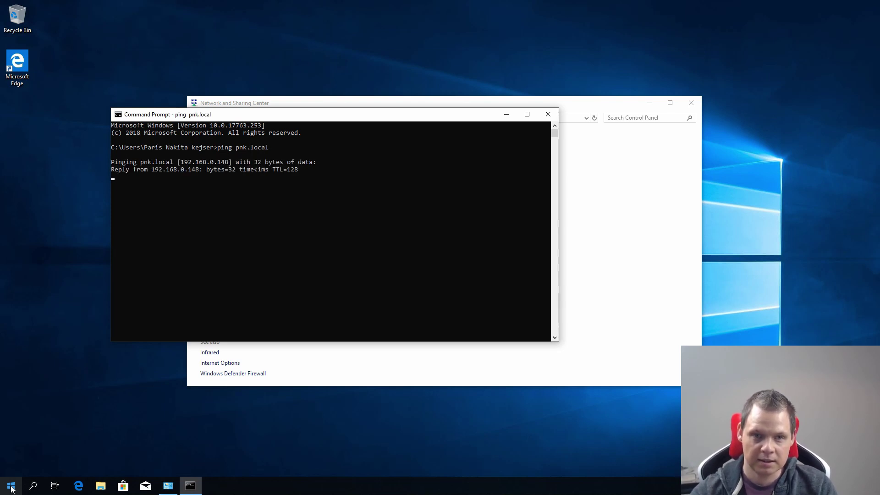
{"action": "key", "text": "ctrl+c"}
Step: Ping ad01.pnk.local, confirm replies from 192.168.0.148, and close Command Prompt
{"action": "key", "text": "Up"}
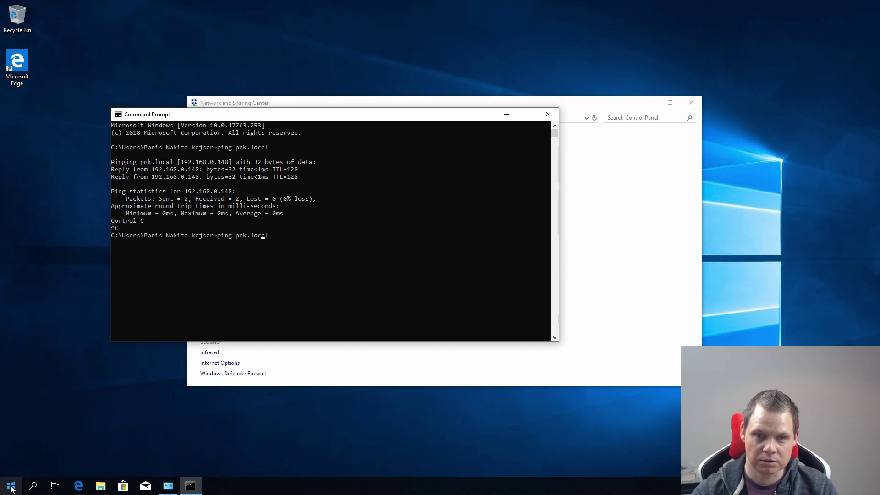
{"action": "type", "text": "ad01-."}
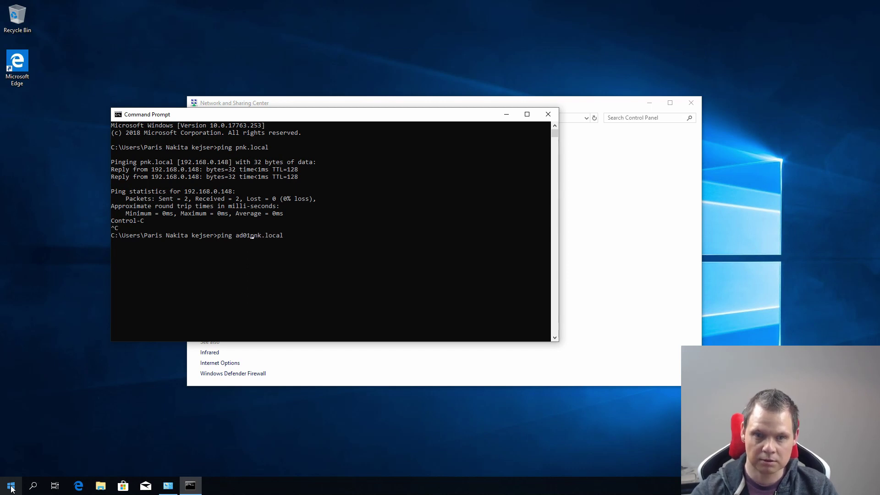
{"action": "key", "text": "BackSpace"}
{"action": "key", "text": "BackSpace"}
{"action": "type", "text": "."}
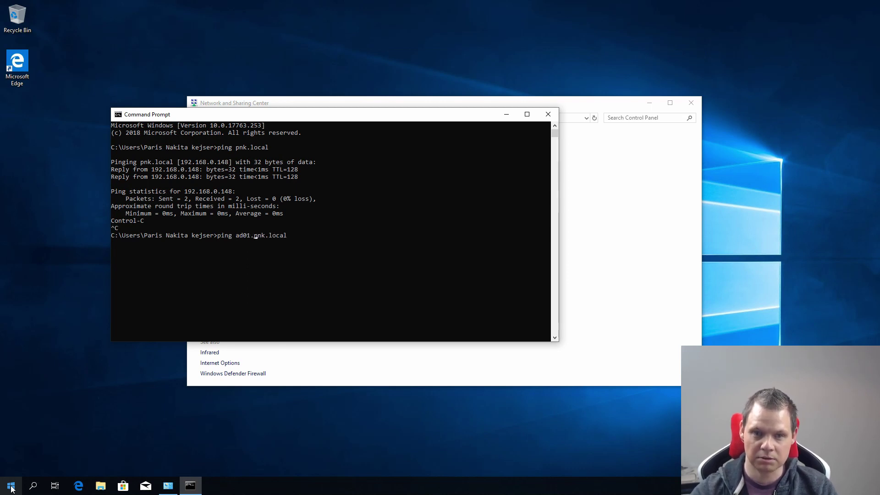
{"action": "key", "text": "Return"}
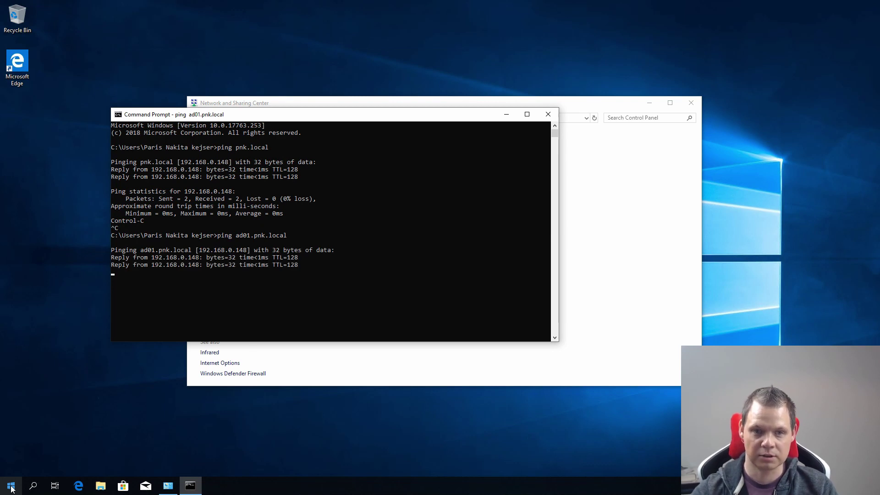
{"action": "key", "text": "ctrl+c"}
{"action": "left_click", "coordinate": [548, 114]}
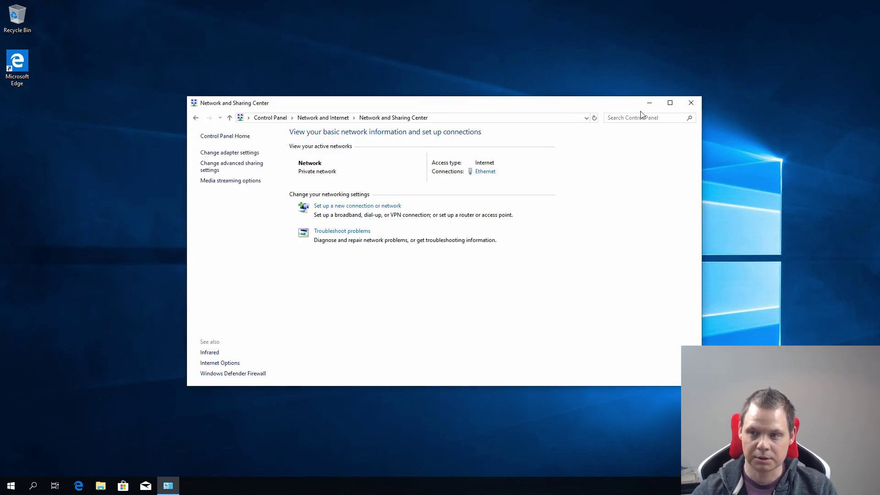
Step: Close Network and Sharing Center, then open System info from Settings > System > About
{"action": "left_click", "coordinate": [690, 104]}
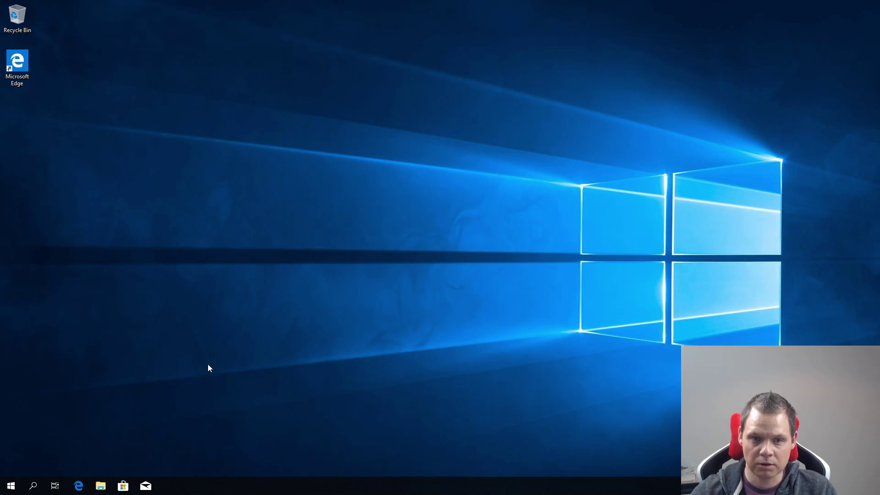
{"action": "left_click", "coordinate": [12, 487]}
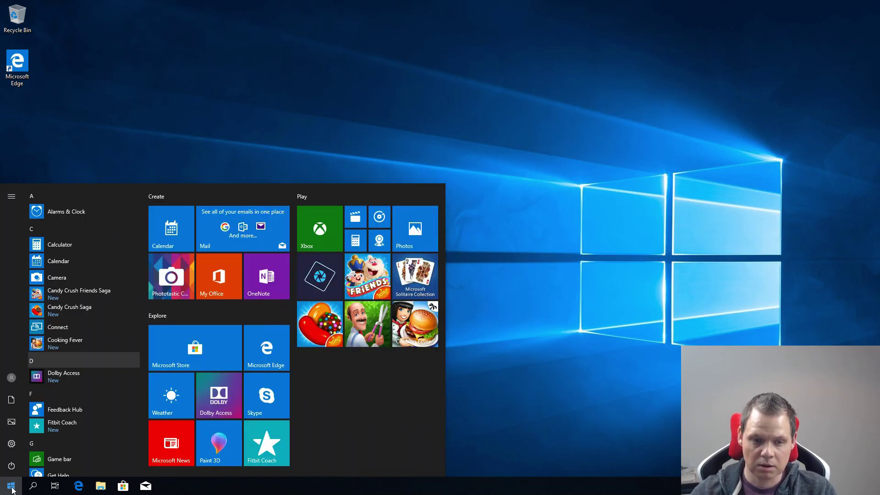
{"action": "left_click", "coordinate": [11, 444]}
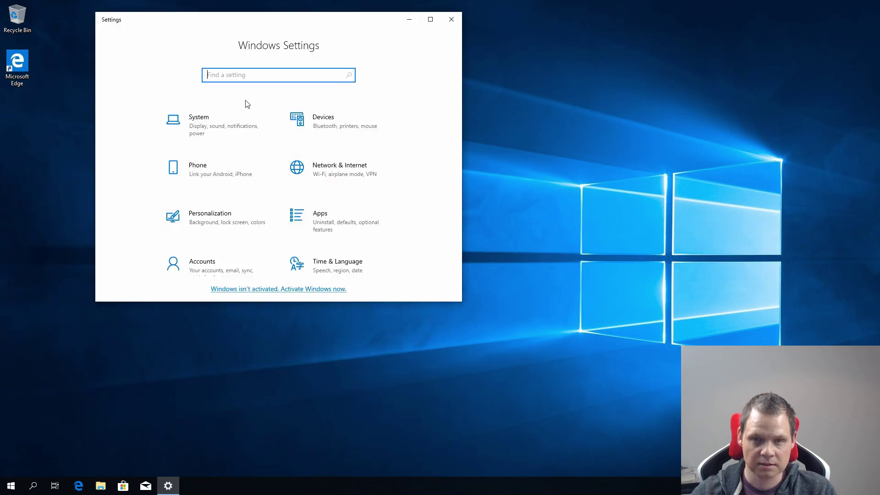
{"action": "left_click", "coordinate": [198, 121]}
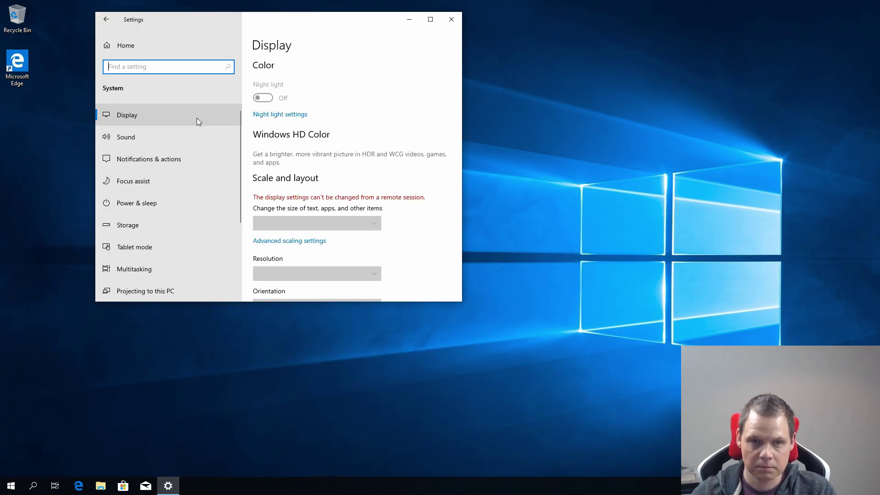
{"action": "scroll", "coordinate": [163, 243], "scroll_direction": "down", "scroll_amount": 3}
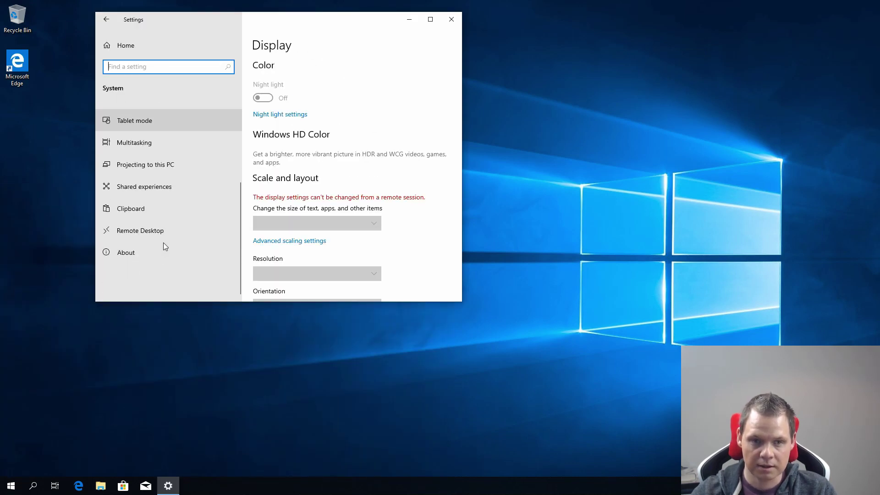
{"action": "left_click", "coordinate": [136, 251]}
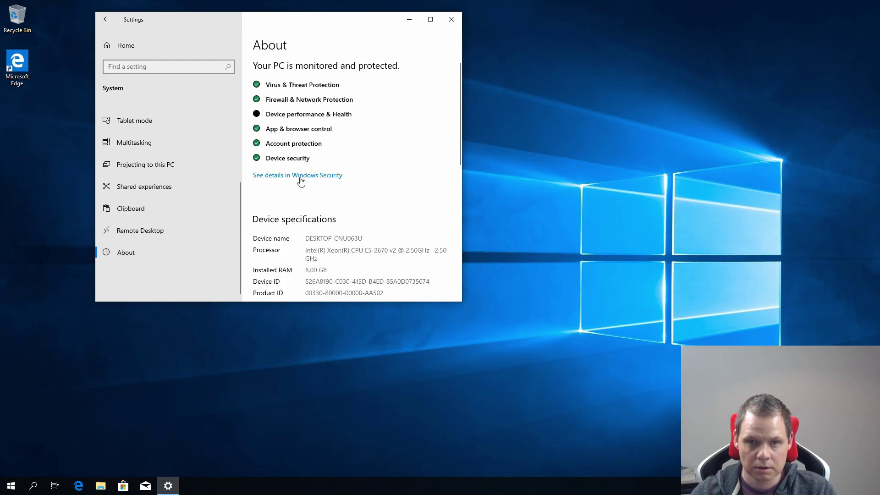
{"action": "scroll", "coordinate": [305, 216], "scroll_direction": "down", "scroll_amount": 5}
{"action": "scroll", "coordinate": [305, 216], "scroll_direction": "down", "scroll_amount": 3}
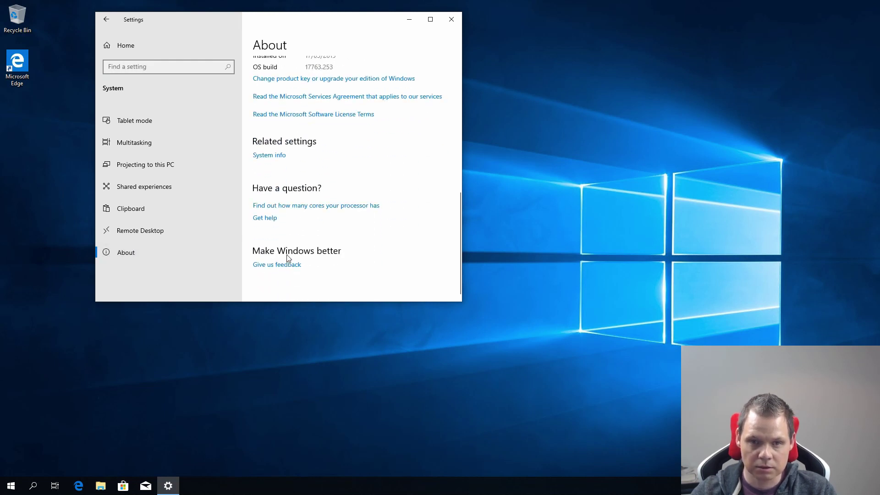
{"action": "left_click", "coordinate": [271, 156]}
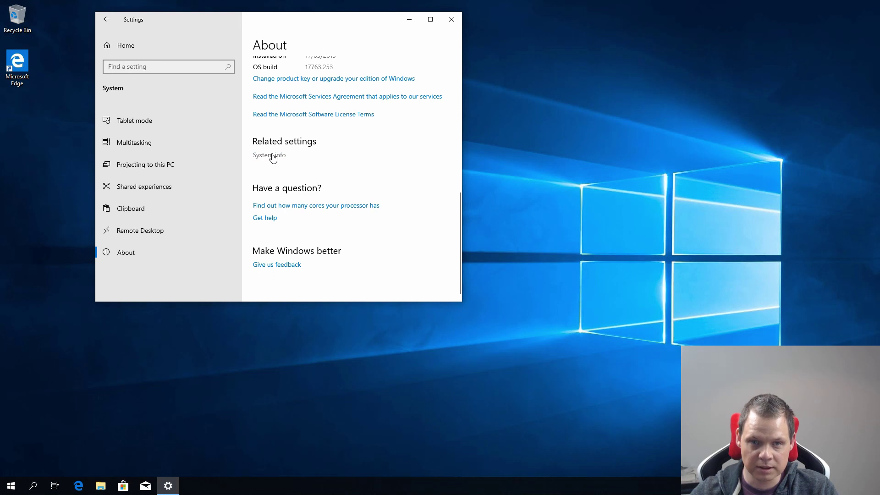
Step: Start the Network ID wizard, choosing a business network that uses a domain
{"action": "left_click", "coordinate": [452, 20]}
{"action": "left_click_drag", "start_coordinate": [453, 106], "coordinate": [393, 71]}
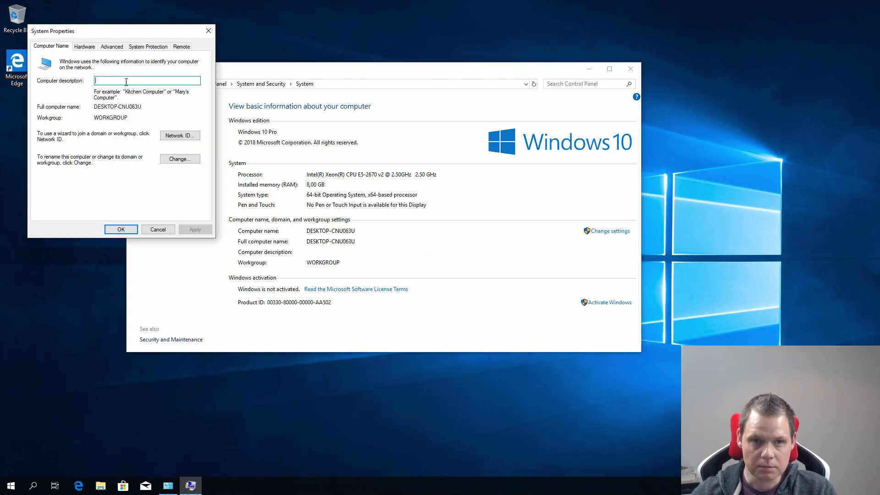
{"action": "left_click", "coordinate": [180, 138]}
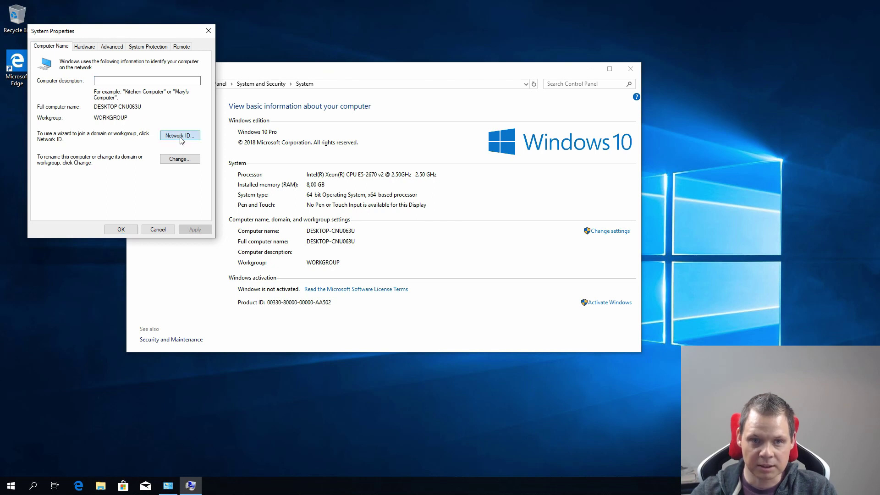
{"action": "left_click", "coordinate": [263, 236]}
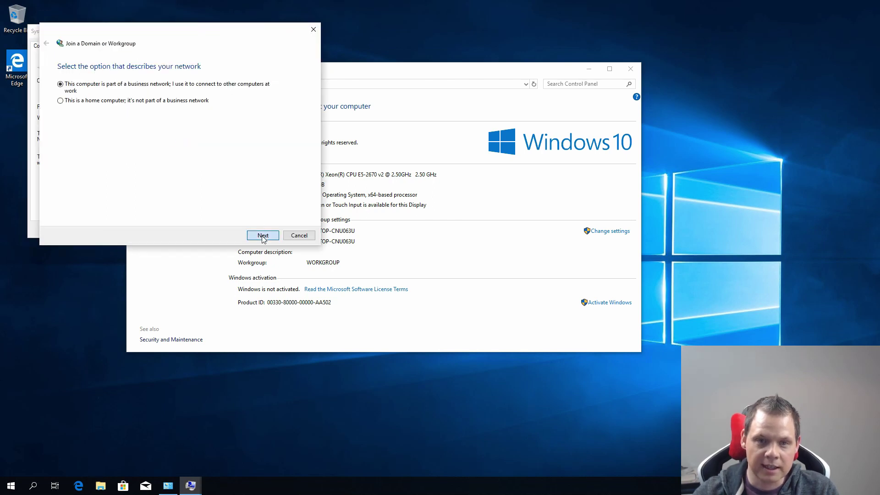
{"action": "left_click", "coordinate": [263, 236]}
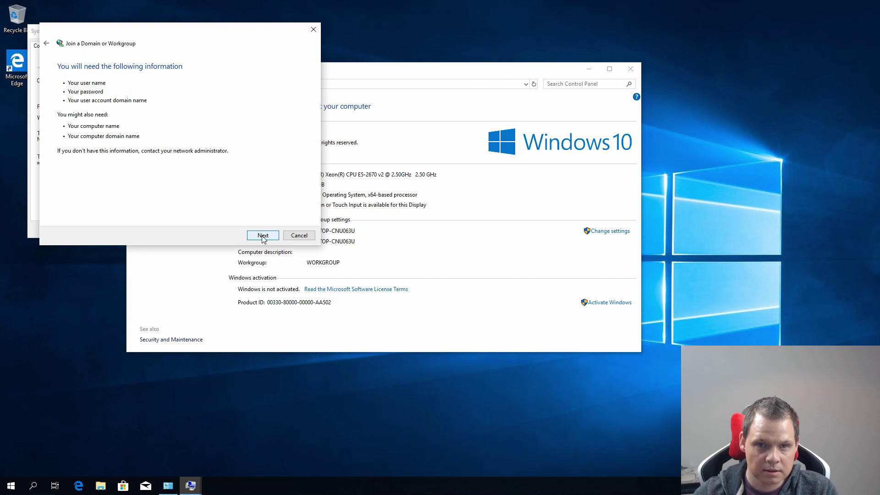
{"action": "left_click", "coordinate": [263, 236]}
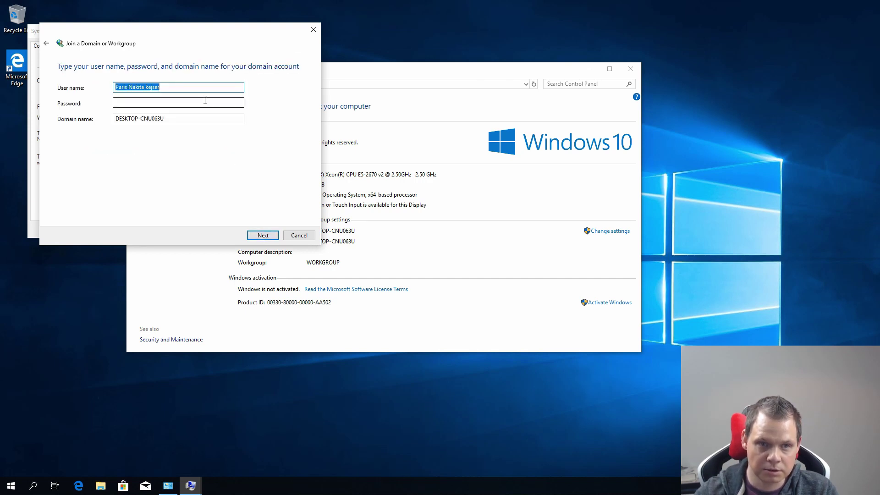
Step: Enter user Administrator, its password, and domain PNK.LOCAL as join credentials
{"action": "type", "text": "Administrator"}
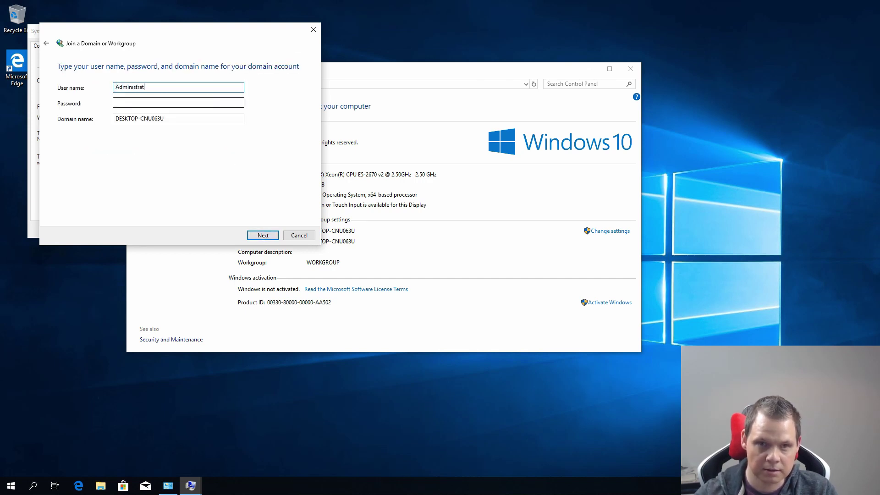
{"action": "key", "text": "Tab"}
{"action": "type", "text": "Password1"}
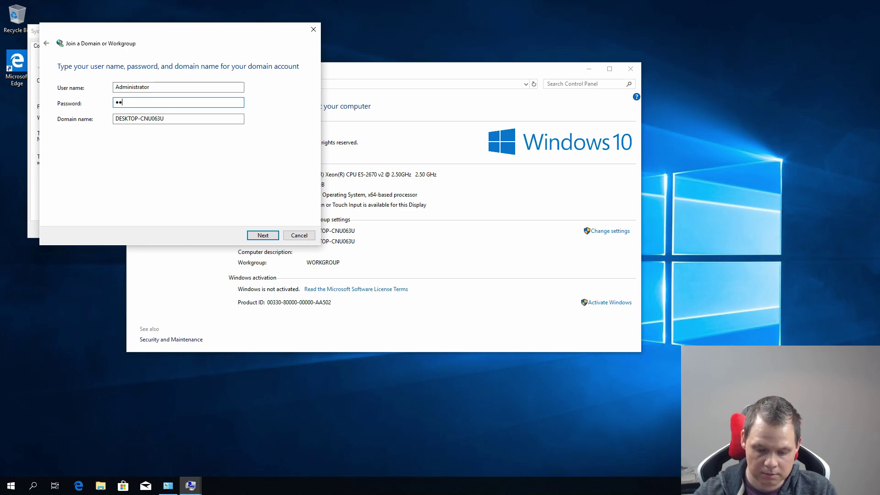
{"action": "key", "text": "Tab"}
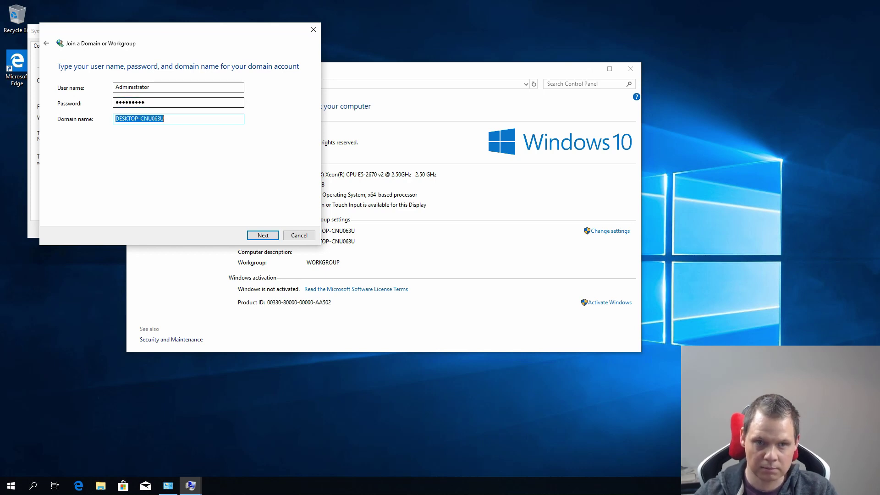
{"action": "type", "text": "PNK.LOCAL"}
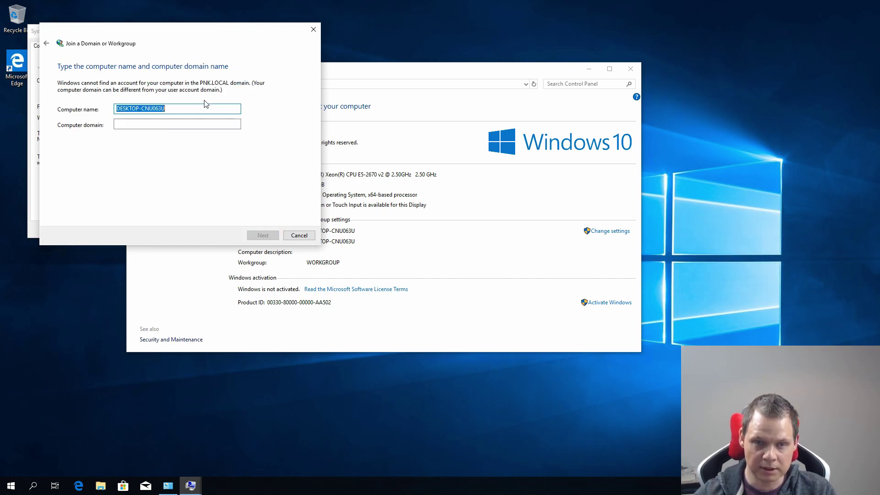
Step: Set computer name WIN10-TEST-AD and computer domain PNK.LOCAL, then continue
{"action": "type", "text": "WIN10"}
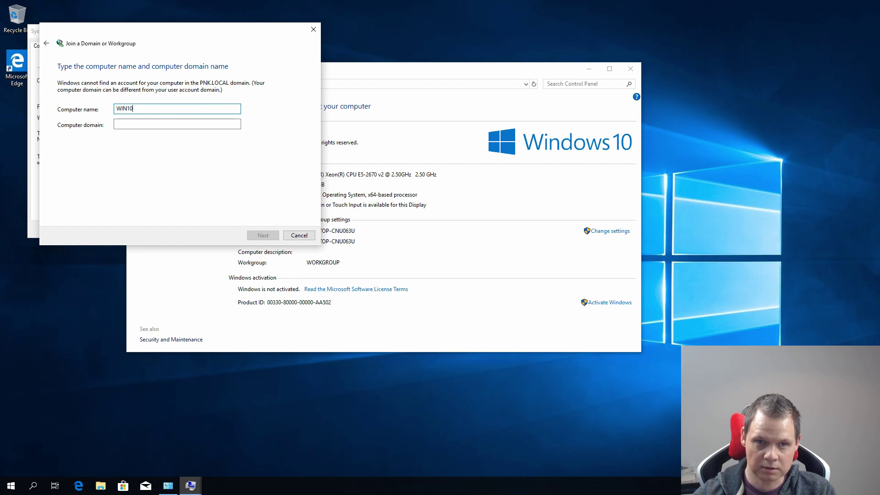
{"action": "type", "text": "-TEST-AD"}
{"action": "key", "text": "Tab"}
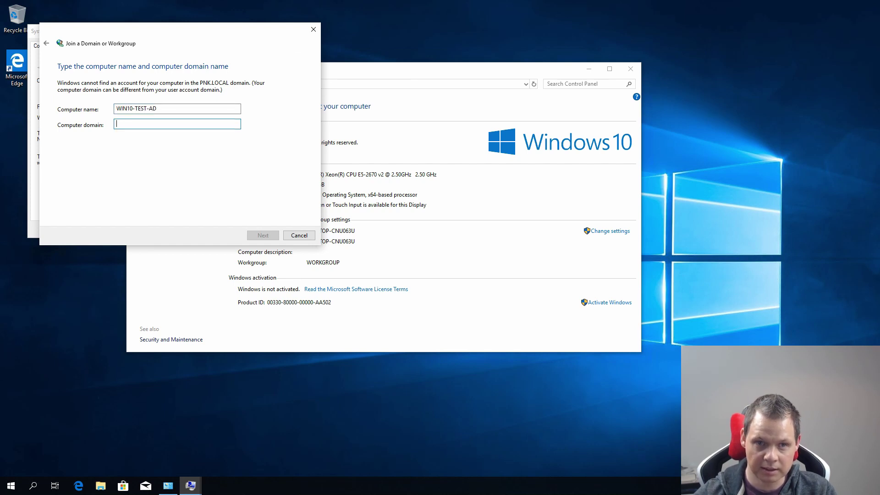
{"action": "type", "text": "PN"}
{"action": "key", "text": "BackSpace"}
{"action": "key", "text": "BackSpace"}
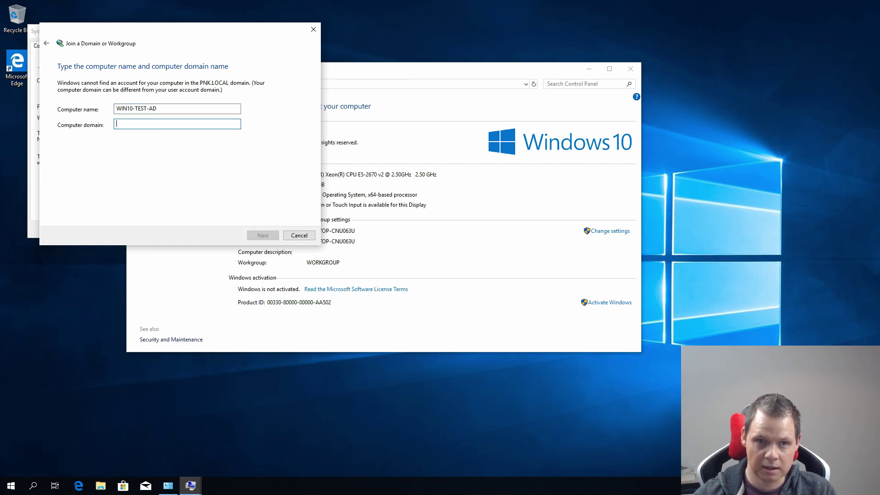
{"action": "type", "text": "PNK-"}
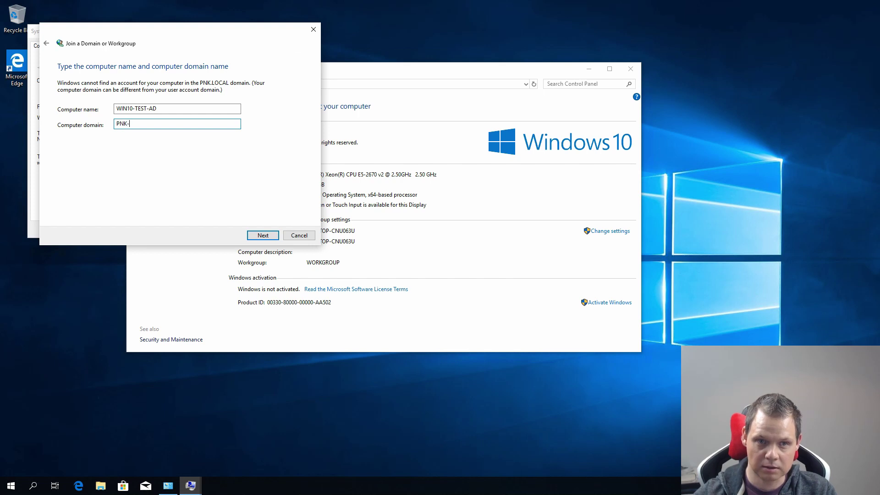
{"action": "key", "text": "BackSpace"}
{"action": "type", "text": ".LOCAL"}
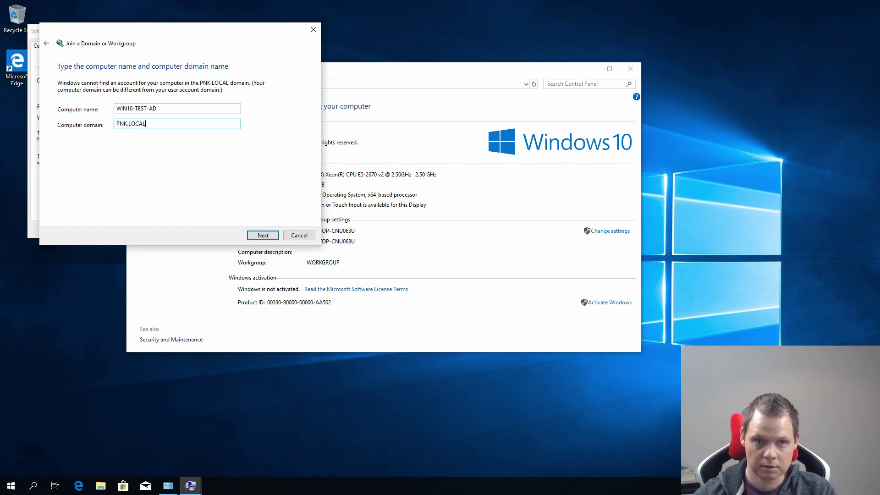
{"action": "left_click", "coordinate": [270, 235]}
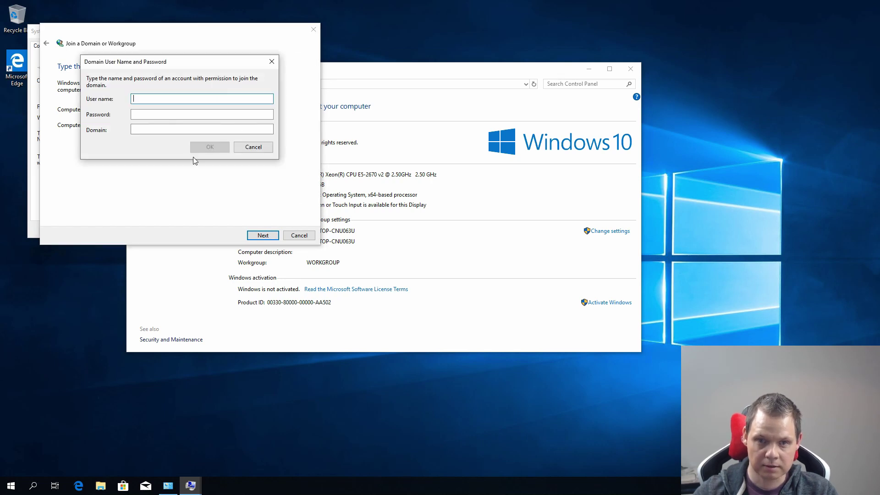
Step: Enter Administrator as the domain user name in the credentials prompt
{"action": "type", "text": "Admini"}
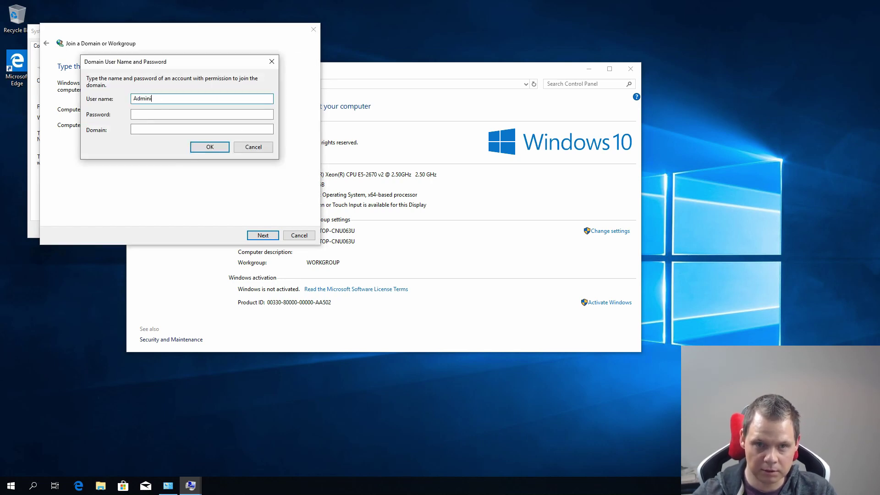
{"action": "key", "text": "ctrl+a"}
{"action": "type", "text": "Administar"}
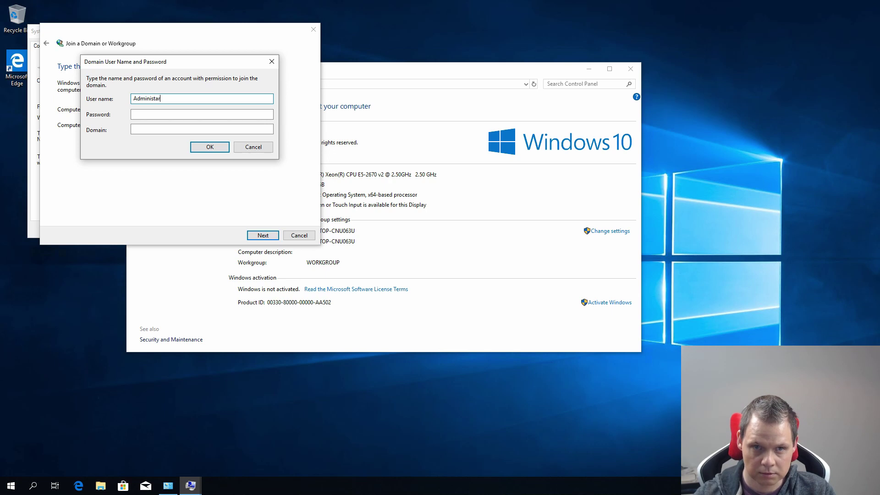
{"action": "key", "text": "ctrl+a"}
{"action": "type", "text": "Admini"}
{"action": "key", "text": "ctrl+a"}
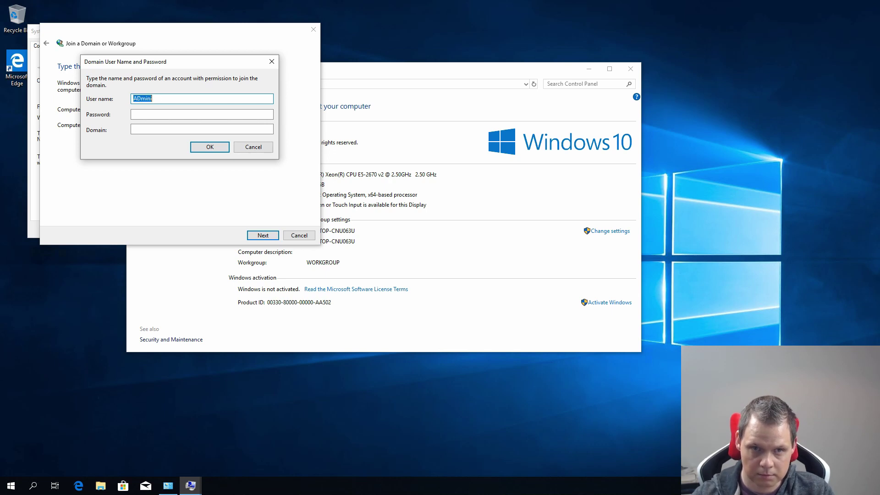
{"action": "type", "text": "Administrator"}
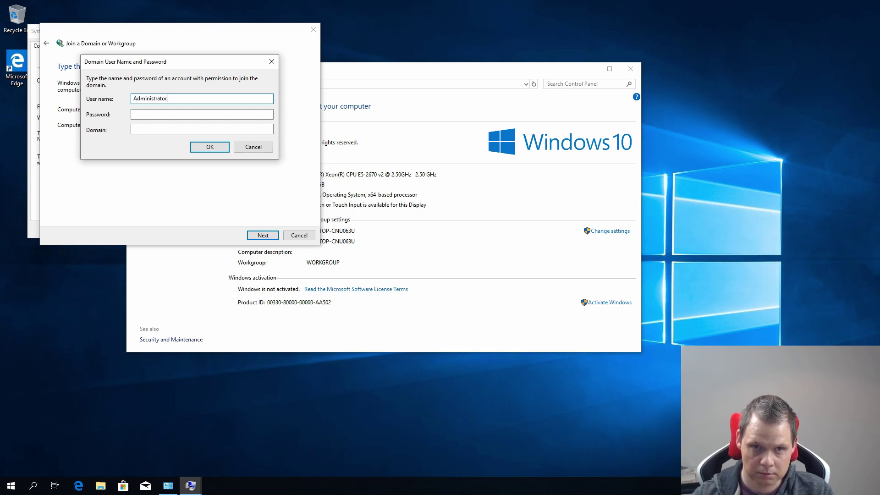
Step: Add the password and domain PNK.LOCAL, submit, and advance past the name page
{"action": "key", "text": "Tab"}
{"action": "type", "text": "Password1"}
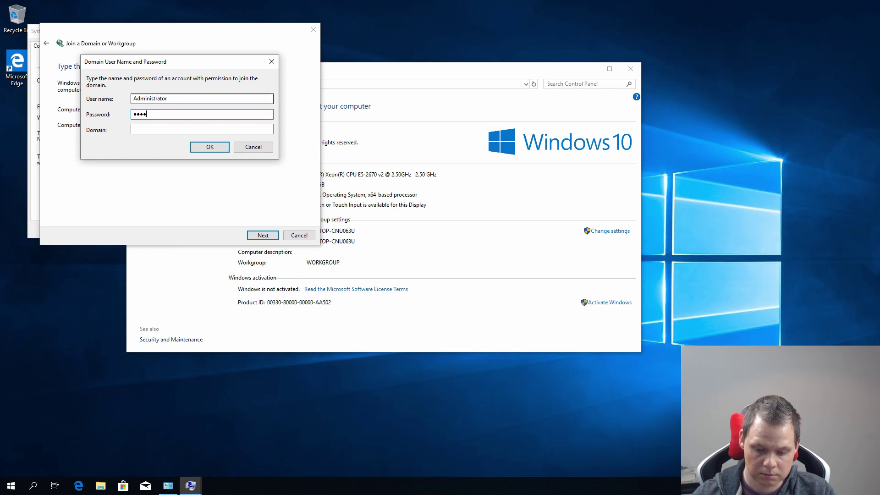
{"action": "key", "text": "Tab"}
{"action": "type", "text": "PNK"}
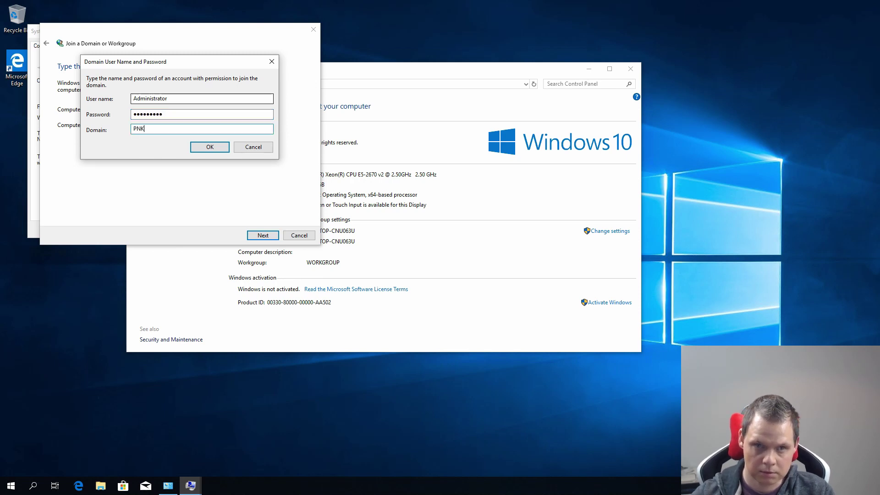
{"action": "type", "text": ".LOCAL"}
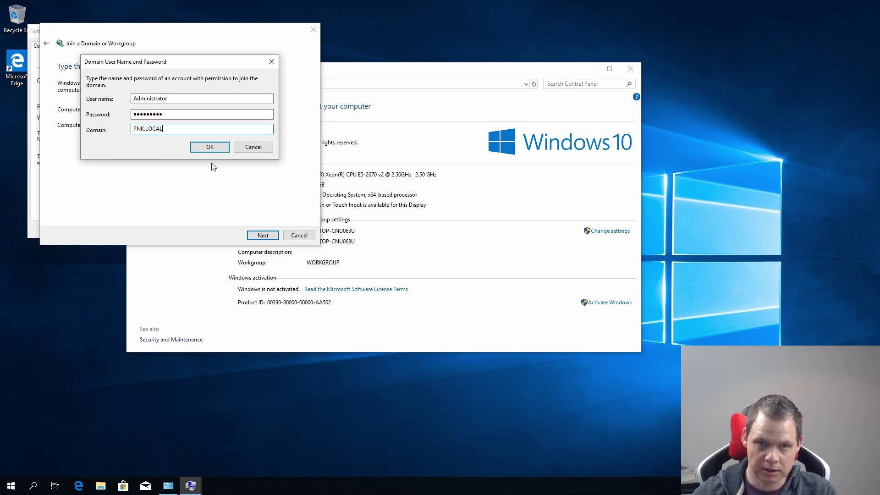
{"action": "left_click", "coordinate": [208, 146]}
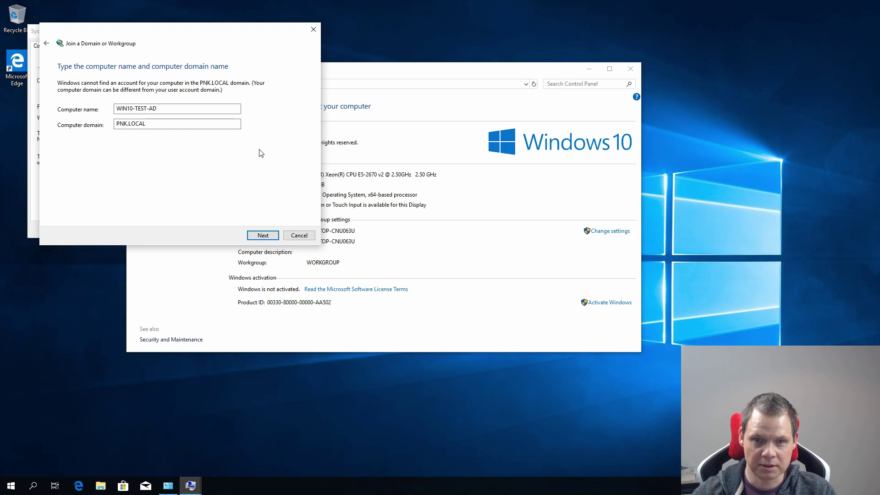
{"action": "key", "text": "Return"}
Step: Finish the join wizard, close System Properties, and restart the VM now
{"action": "left_click", "coordinate": [262, 236]}
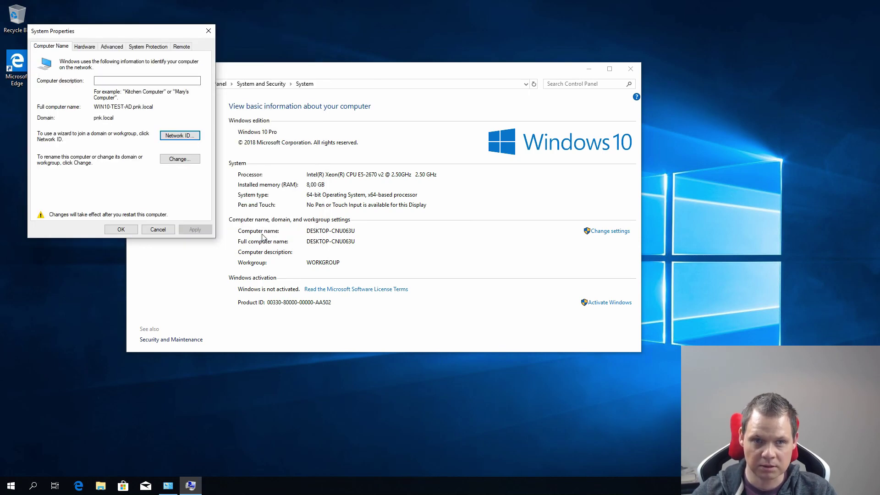
{"action": "left_click", "coordinate": [120, 229]}
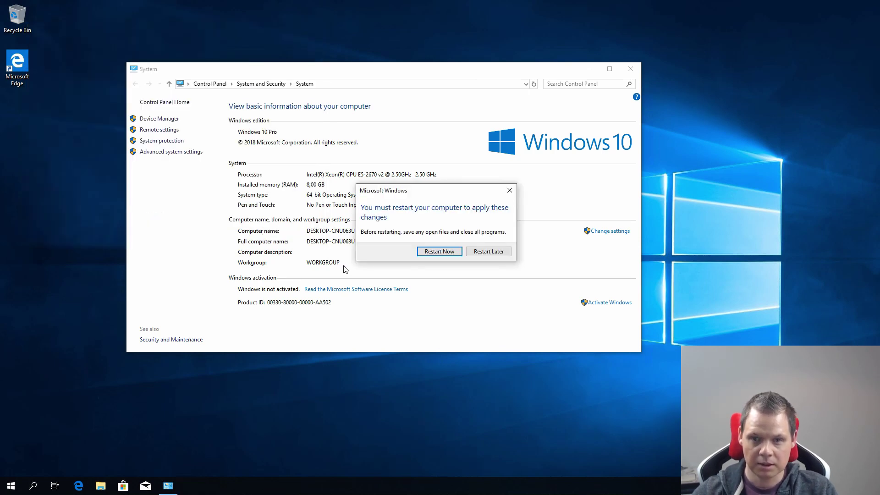
{"action": "left_click", "coordinate": [435, 252]}
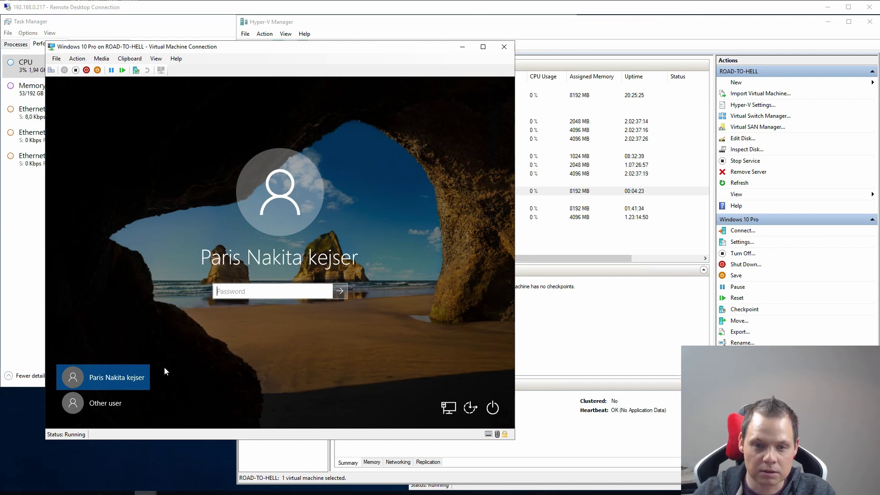
Step: Try signing in as other user PNK\Administartor with the password, then dismiss the error
{"action": "left_click", "coordinate": [97, 406]}
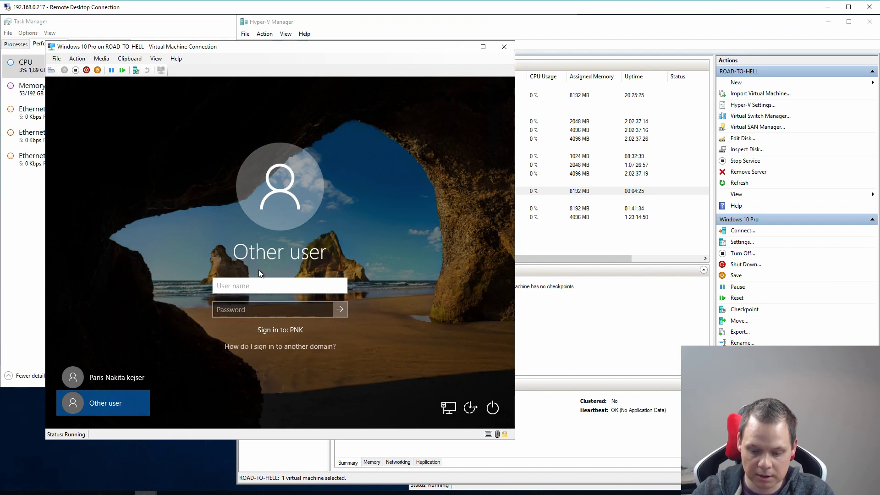
{"action": "type", "text": "PNK\\"}
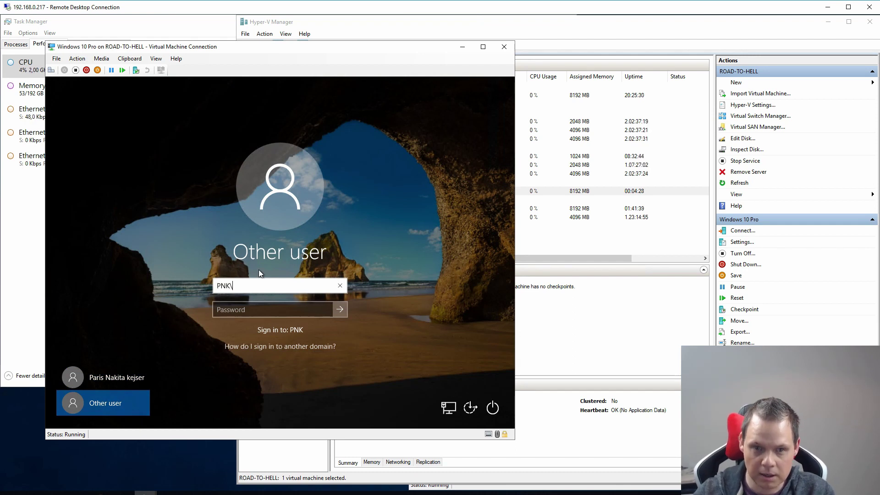
{"action": "type", "text": "Adm"}
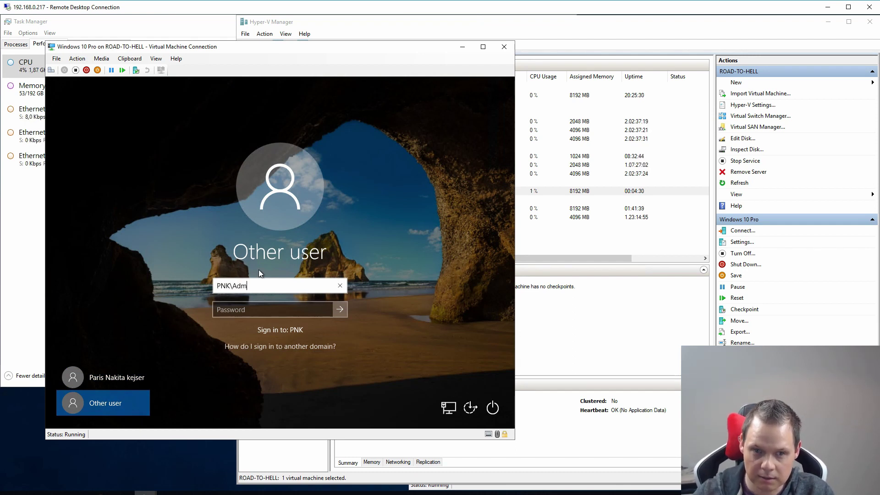
{"action": "type", "text": "inistartor"}
{"action": "key", "text": "Tab"}
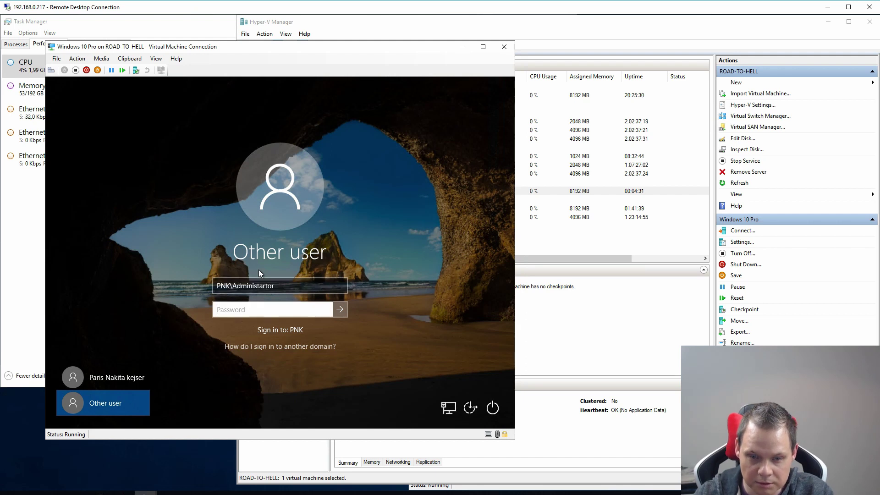
{"action": "type", "text": "*****"}
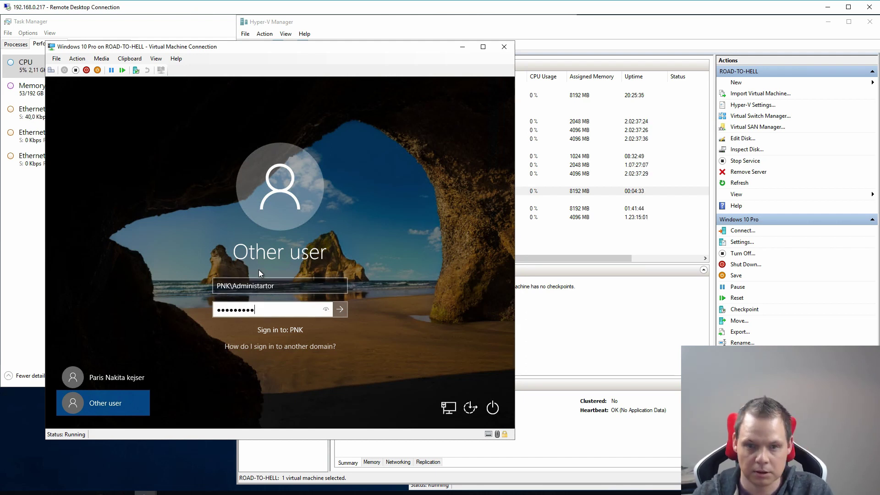
{"action": "key", "text": "Return"}
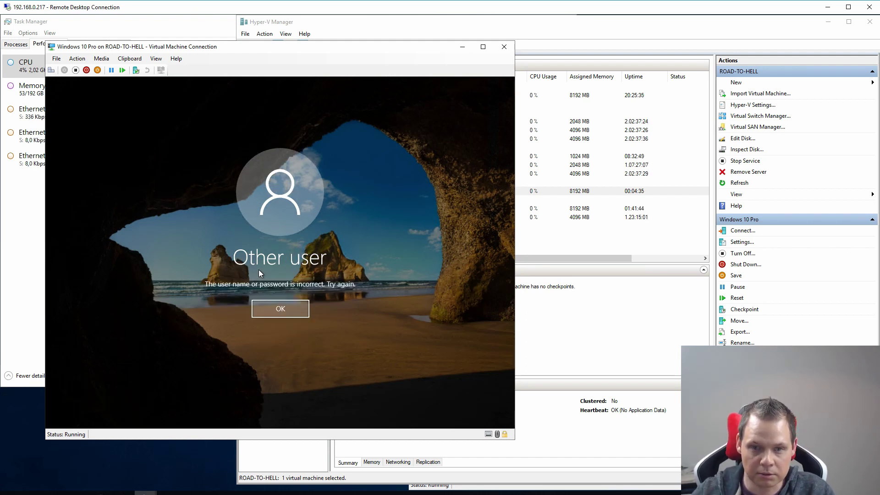
{"action": "left_click", "coordinate": [274, 304]}
Step: Correct the user name to PNK\Administrator, re-enter the password, and sign in
{"action": "double_click", "coordinate": [254, 286]}
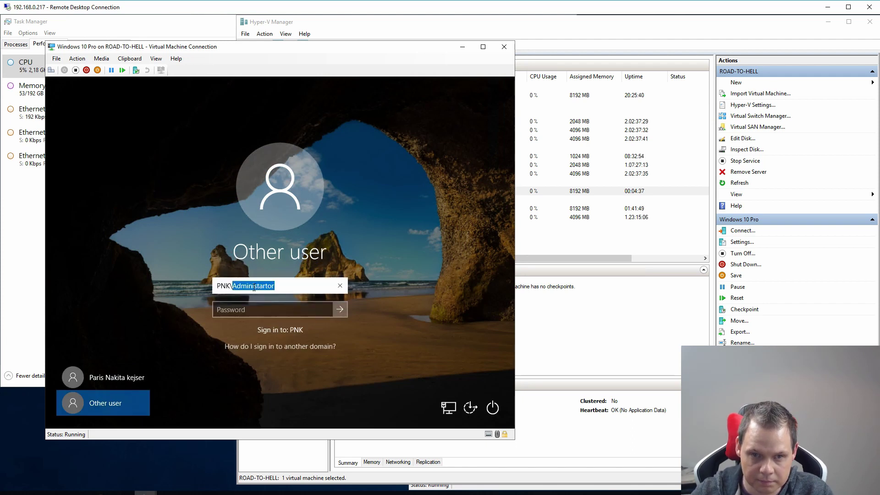
{"action": "type", "text": "ADMINISTRATOPR"}
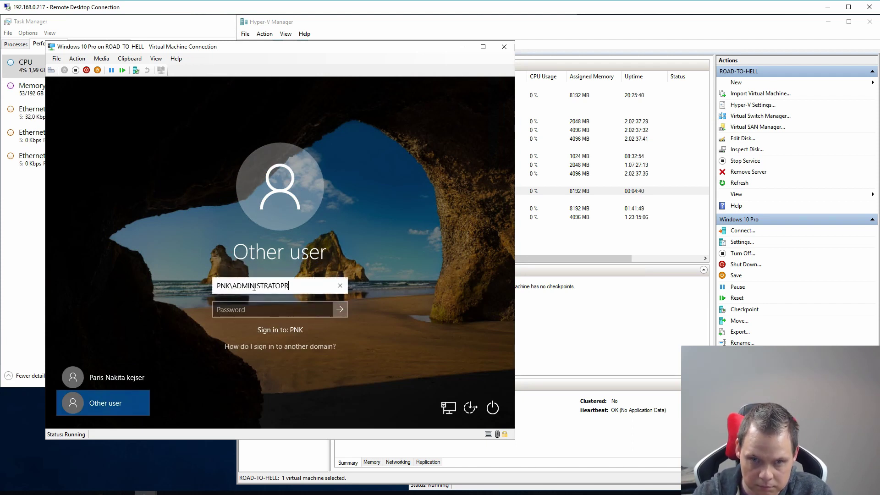
{"action": "double_click", "coordinate": [254, 287]}
{"action": "type", "text": "Ad"}
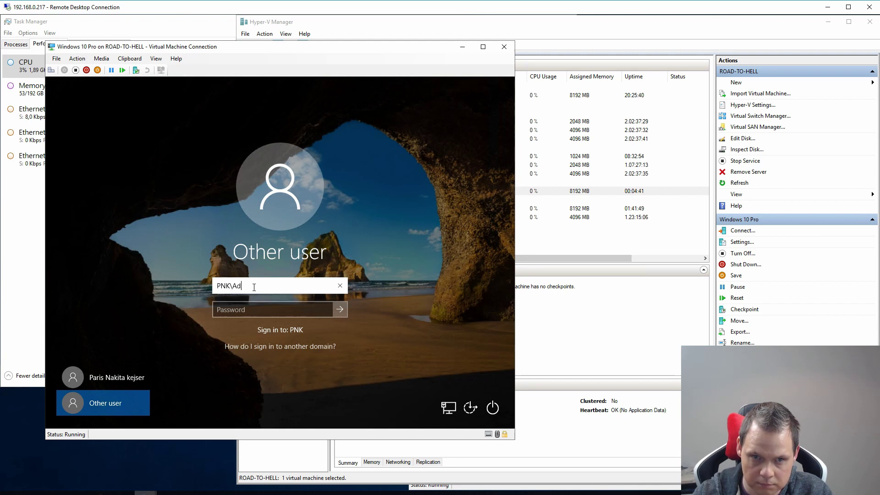
{"action": "type", "text": "ministrator"}
{"action": "key", "text": "Tab"}
{"action": "type", "text": "*****"}
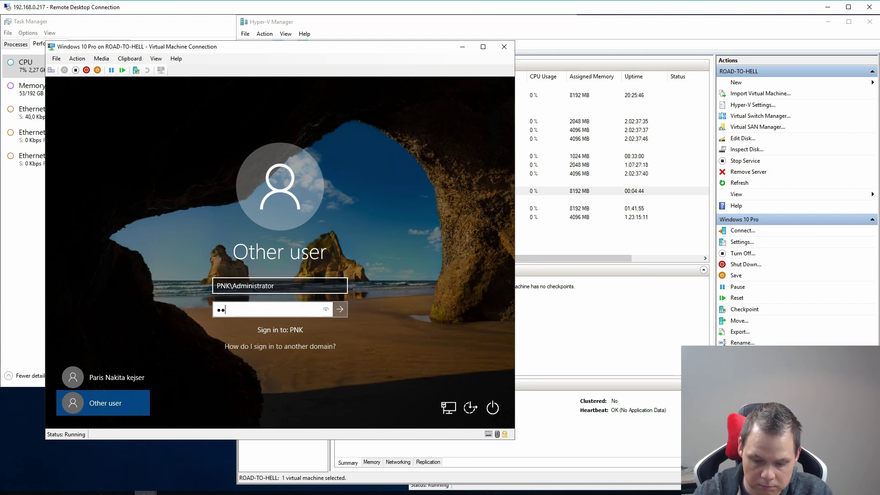
{"action": "type", "text": "****"}
{"action": "key", "text": "Return"}
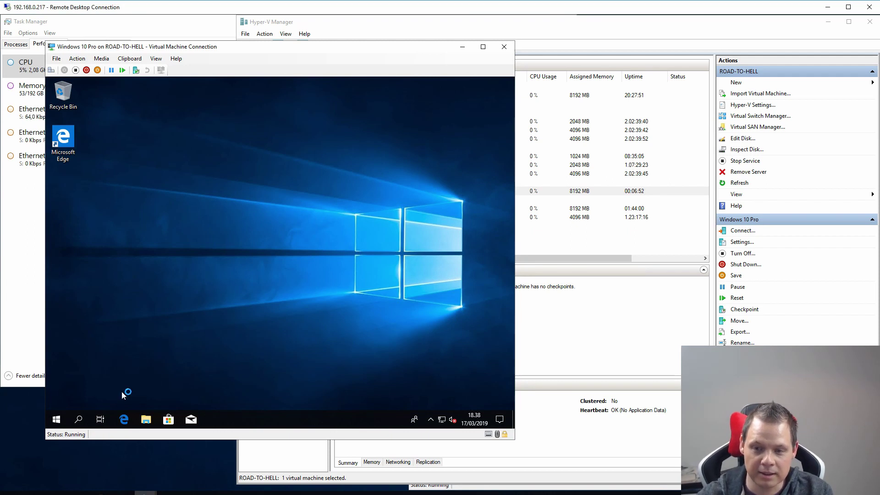
Step: Open Change account settings from the Start account menu to view Your info
{"action": "left_click", "coordinate": [56, 420]}
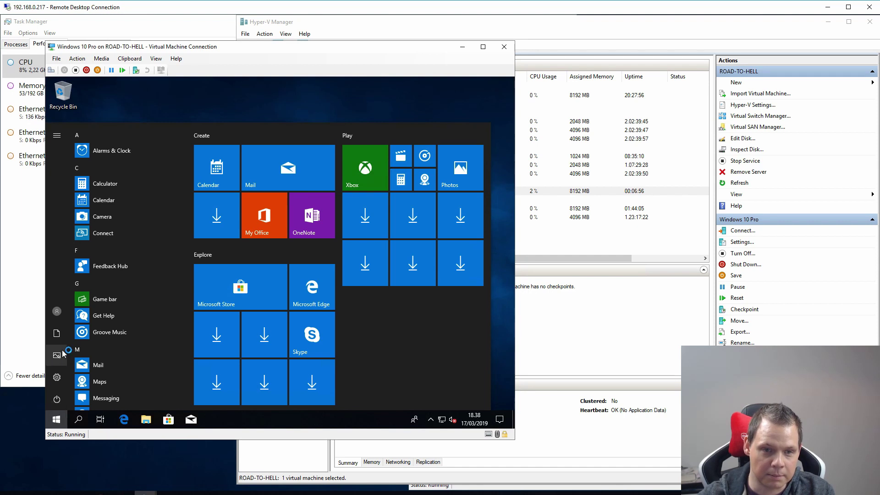
{"action": "left_click", "coordinate": [58, 312]}
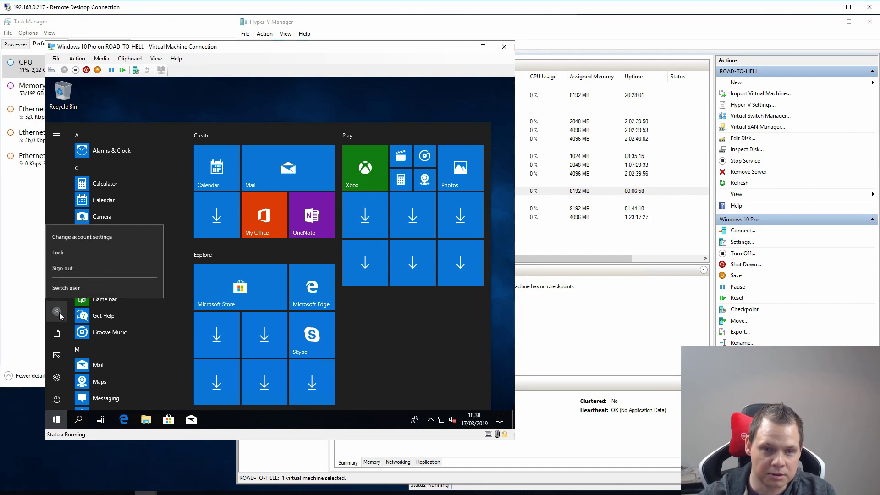
{"action": "left_click", "coordinate": [75, 235]}
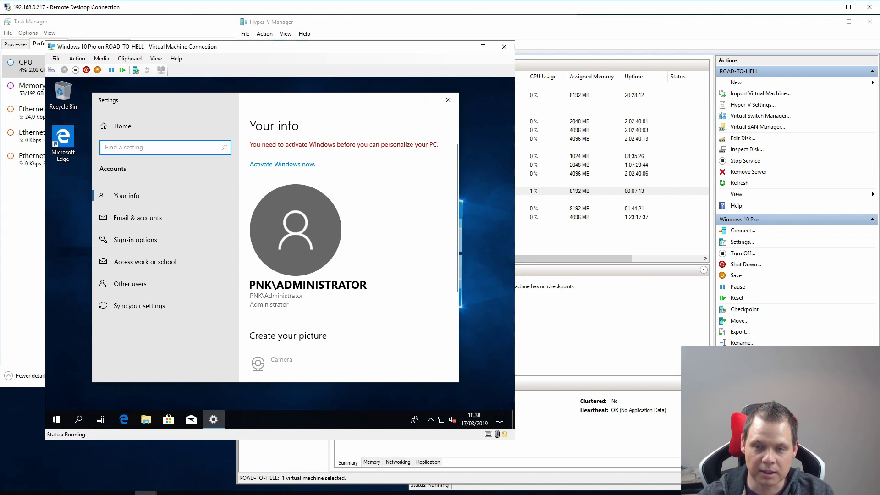
{"action": "left_click_drag", "start_coordinate": [330, 100], "coordinate": [339, 104]}
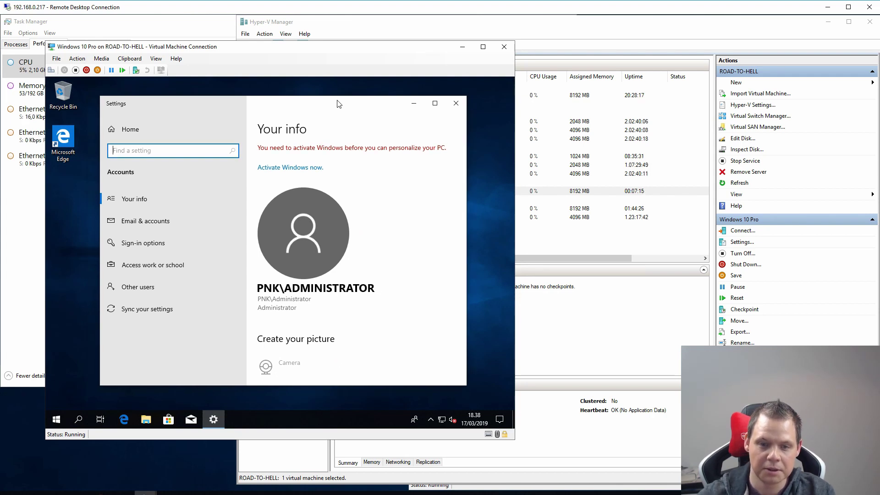